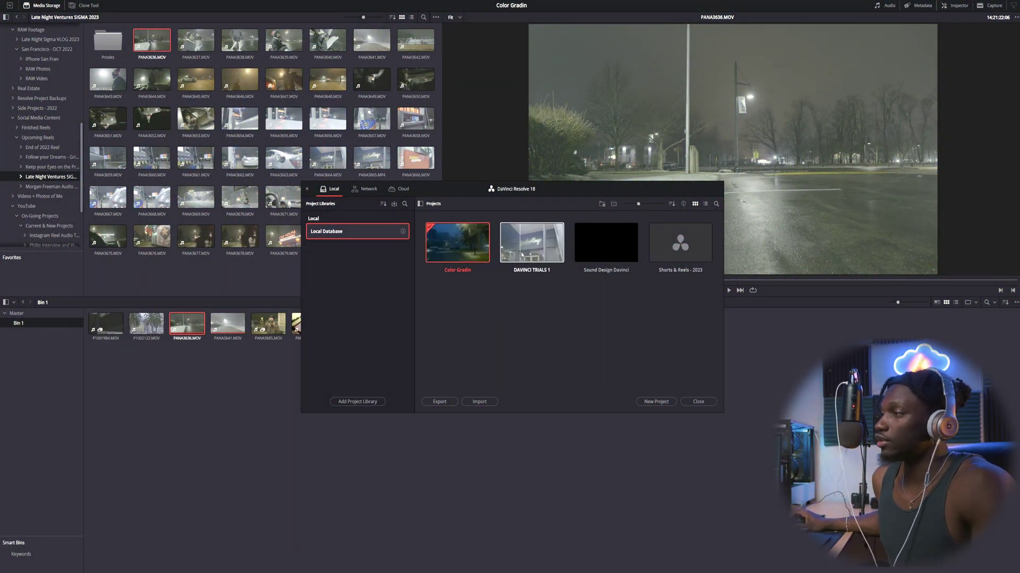
Open the Color Gradin project, preview PANA3641.MOV and scrub Timeline 1 on the Edit page.
double_click(483, 254)
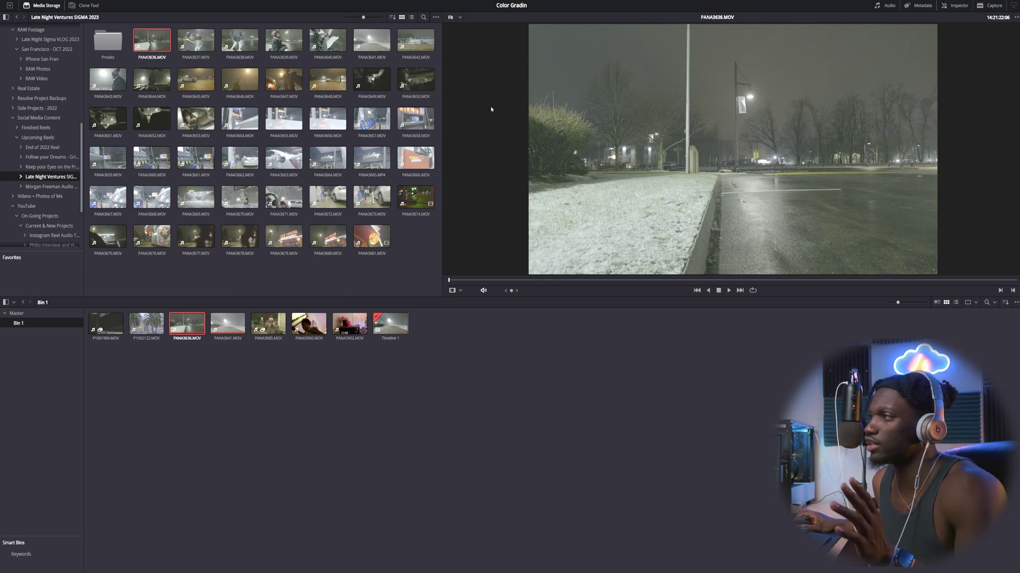
click(234, 333)
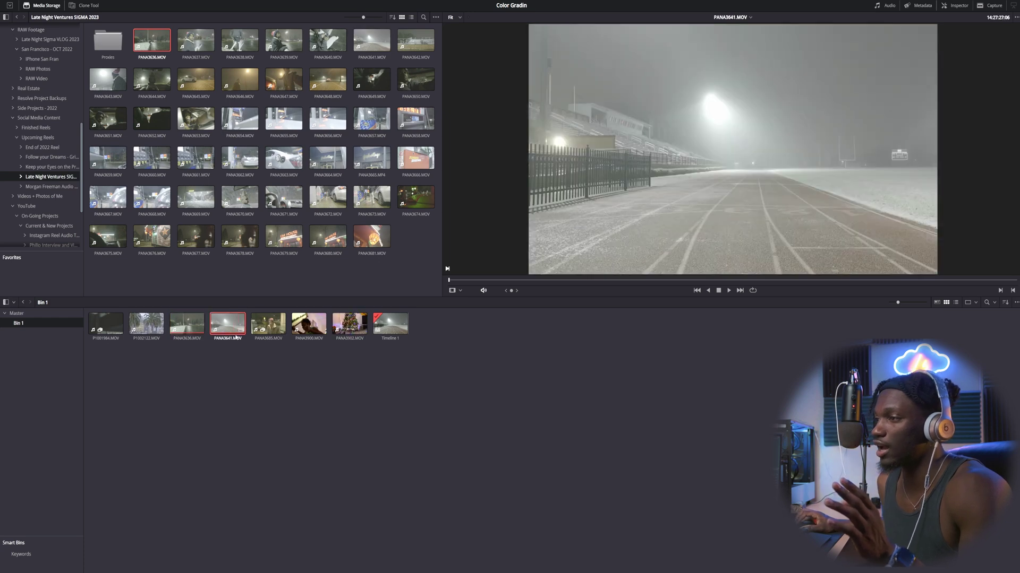
key(shift+4)
drag(214, 286, 254, 284)
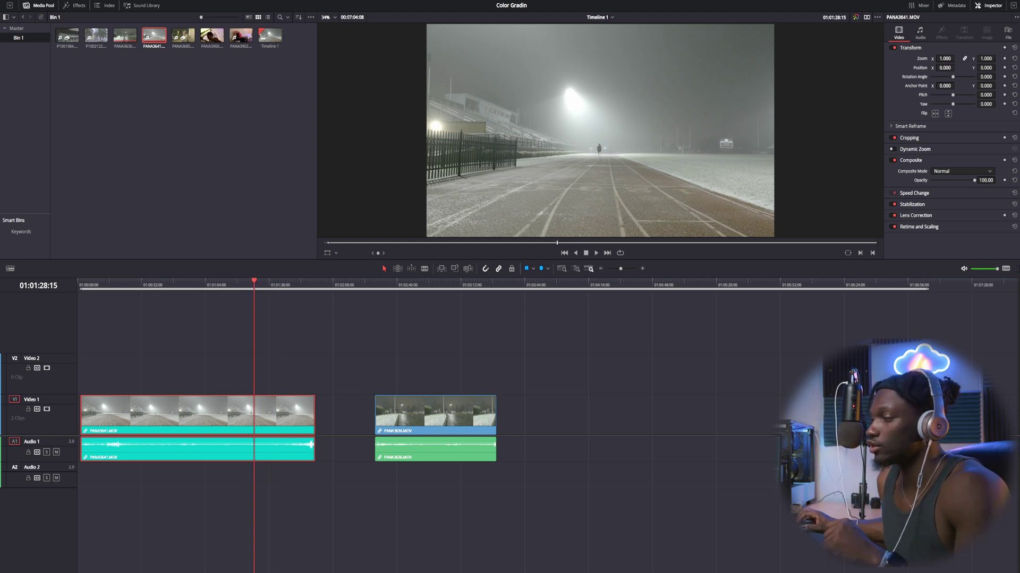
On the Color page, shift node 01 left and add three serial nodes, then select node 01.
key(shift+6)
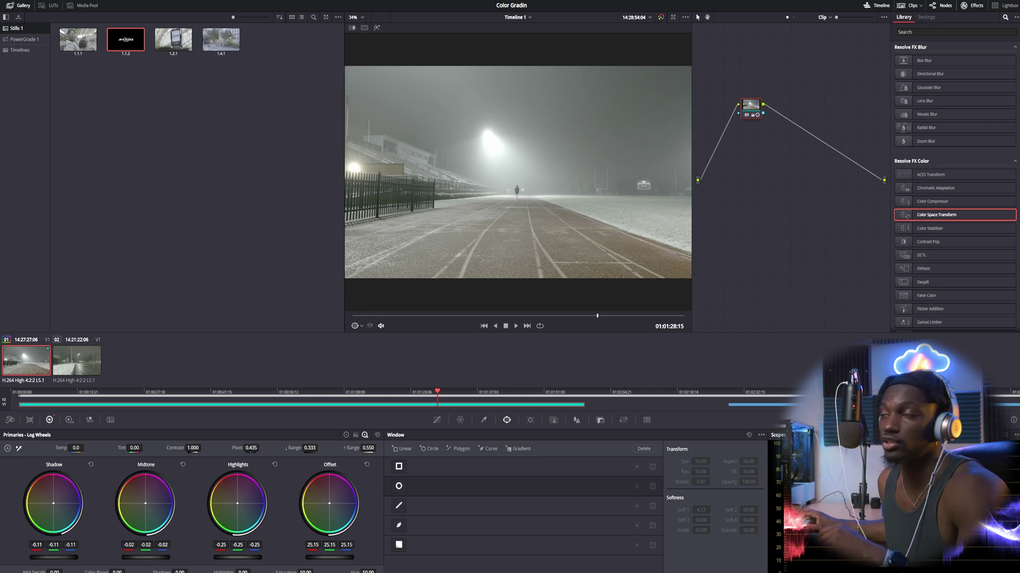
mouse_move(755, 108)
mouse_down()
mouse_move(746, 119)
mouse_move(728, 115)
mouse_move(737, 107)
mouse_up()
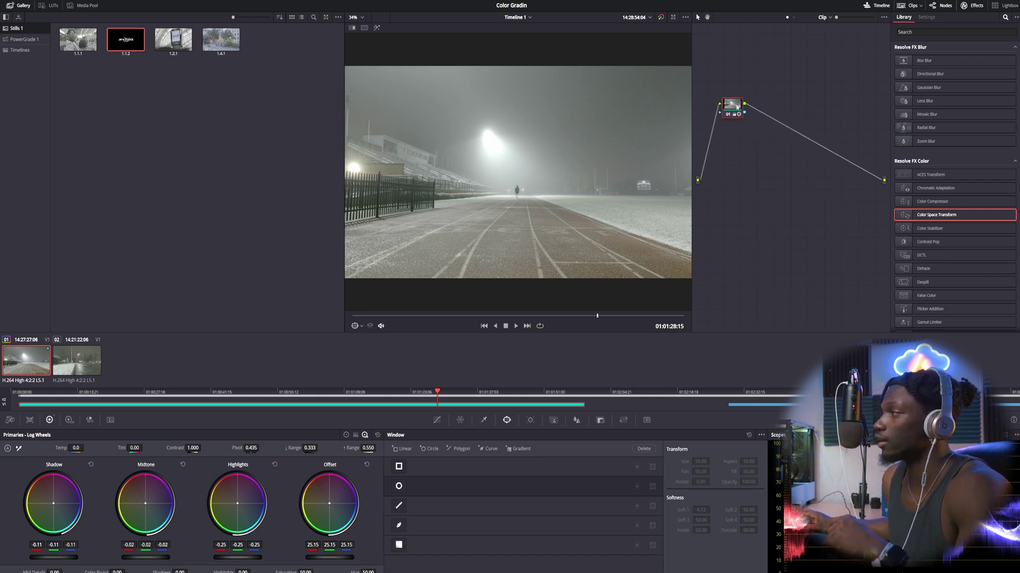
key(alt+s)
key(alt+s)
key(alt+s)
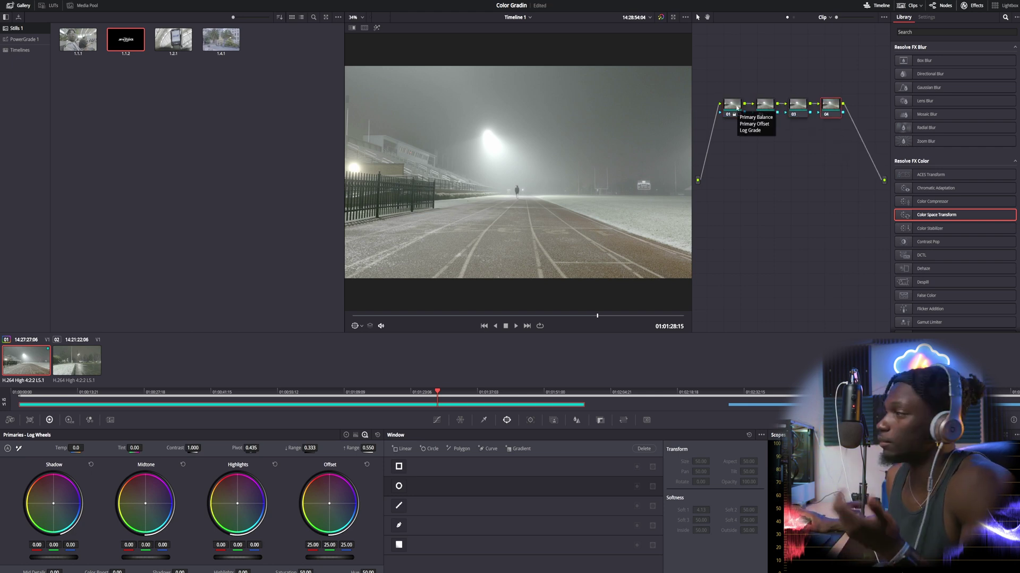
click(734, 108)
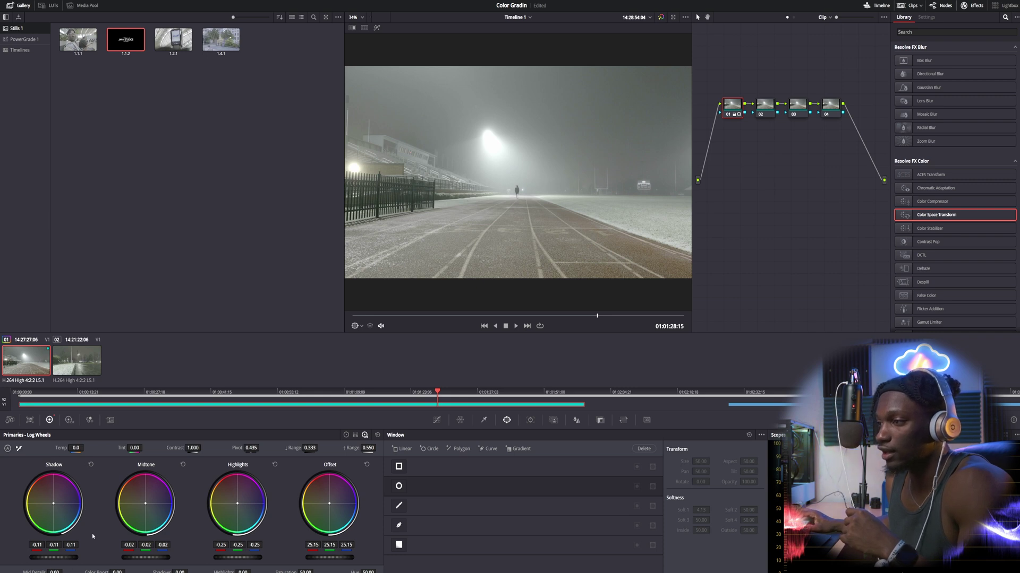
In Color Wheels, roughly darken node 01's lift and brighten its gamma.
click(348, 435)
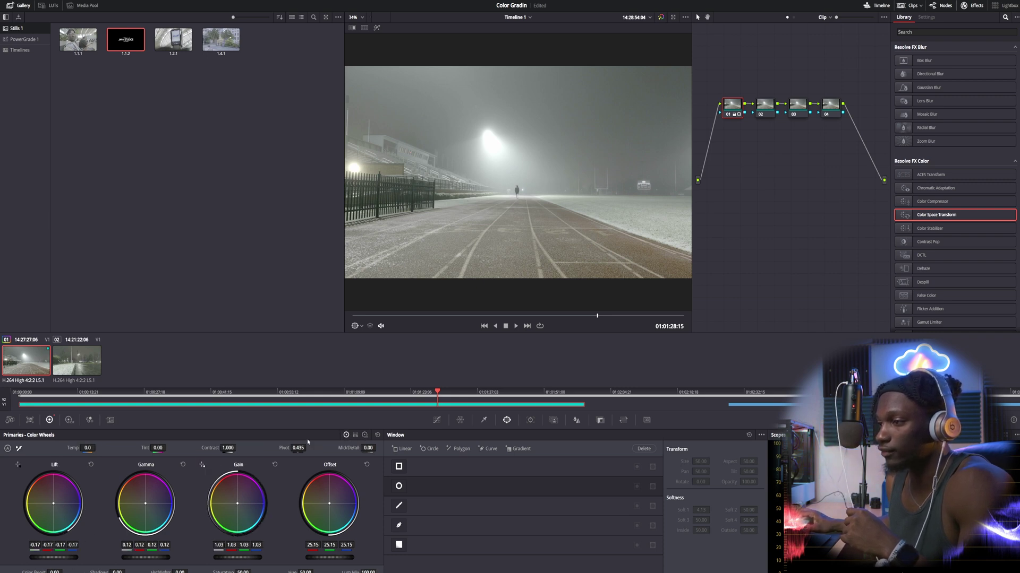
drag(54, 557, 43, 558)
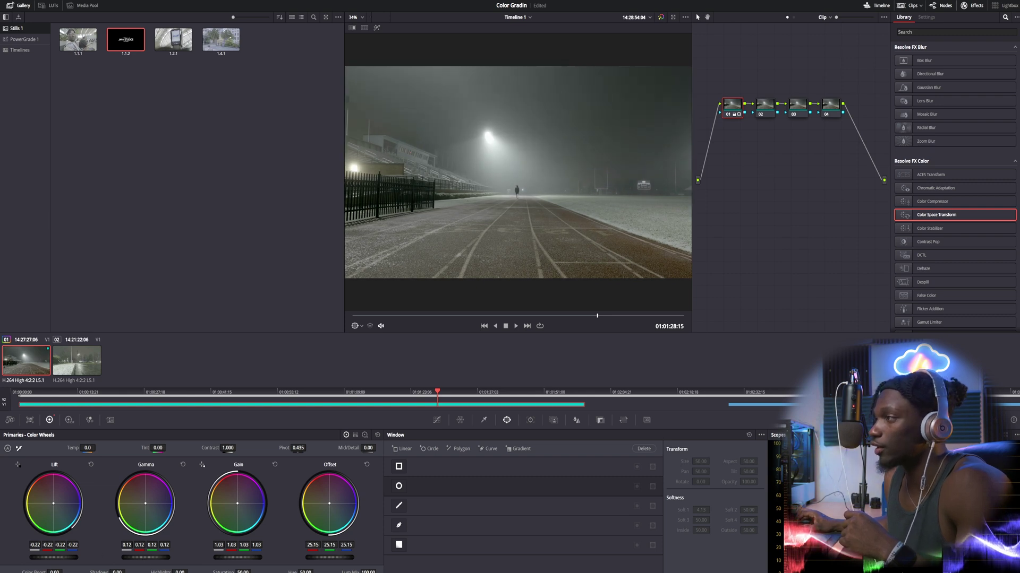
drag(146, 558, 154, 558)
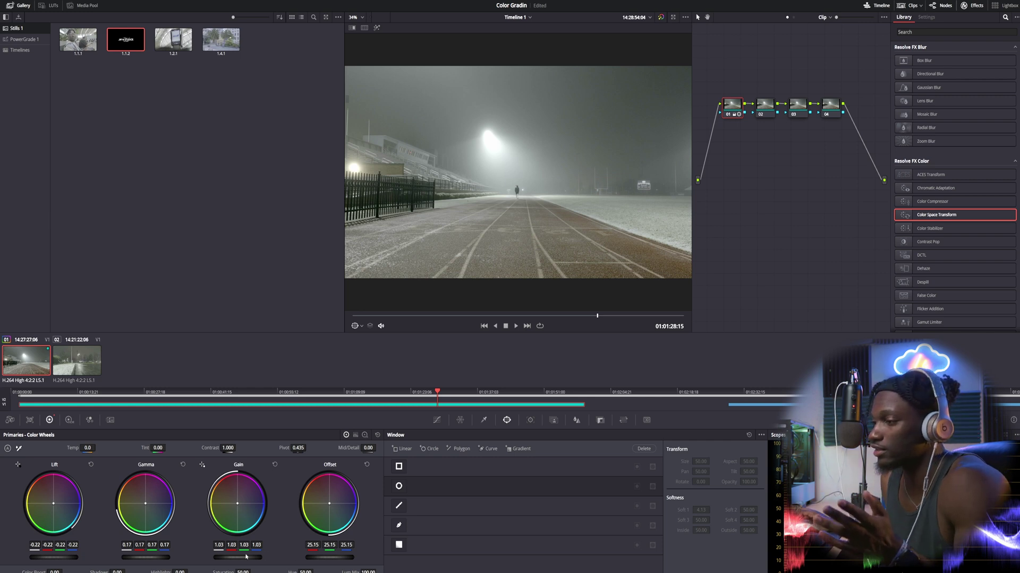
click(420, 314)
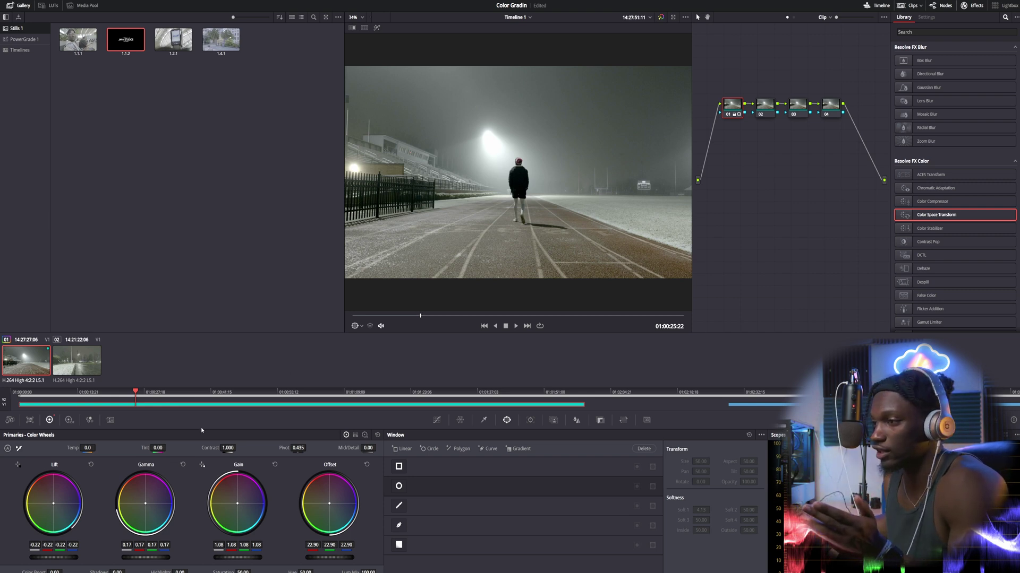
Refine node 01 to lift -0.19, gamma 0.16, gain 1.05 and offset 23.20.
mouse_move(59, 558)
mouse_down()
mouse_move(45, 558)
mouse_move(59, 558)
mouse_up()
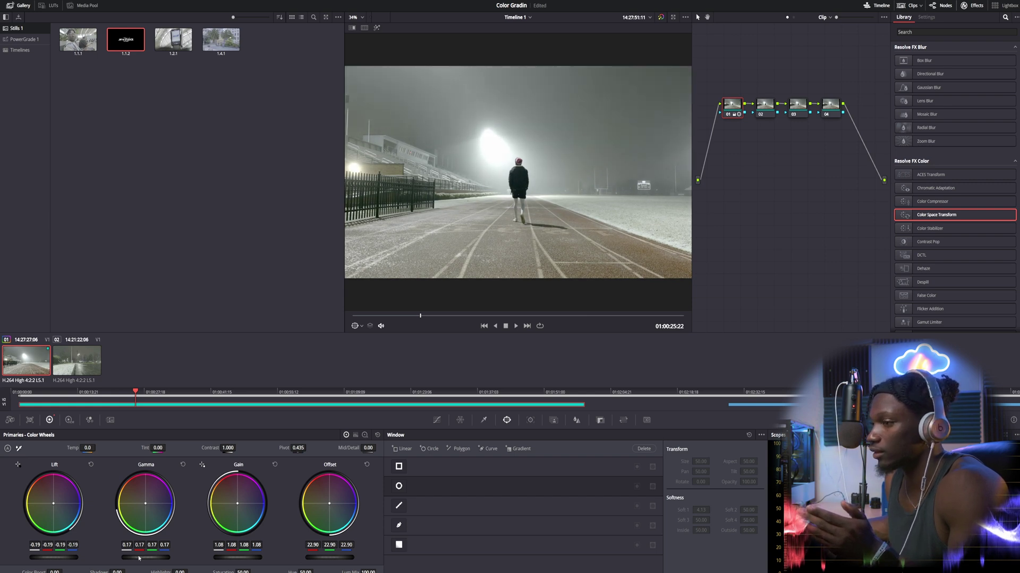
drag(139, 558, 135, 557)
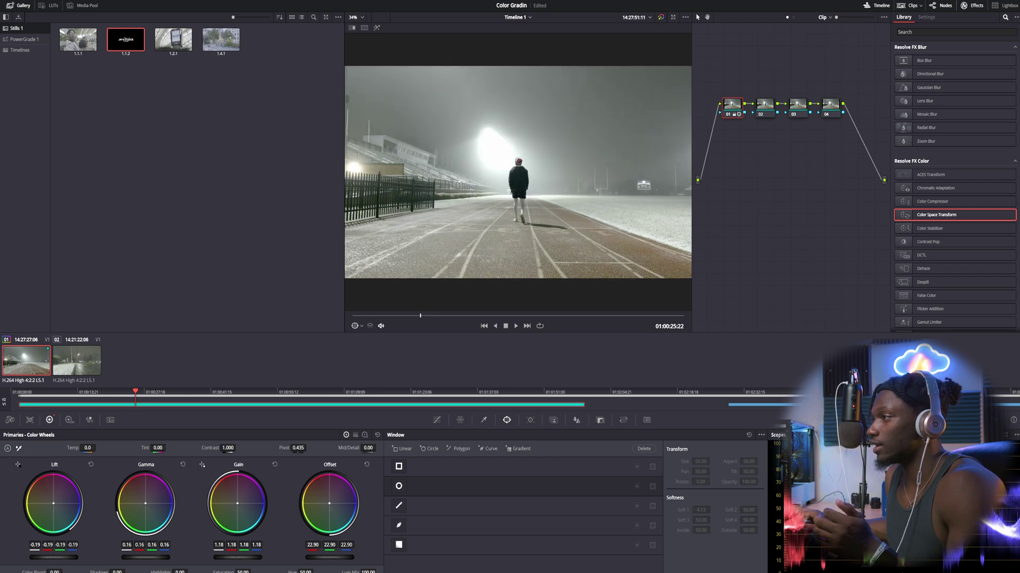
drag(237, 557, 231, 557)
drag(326, 558, 330, 558)
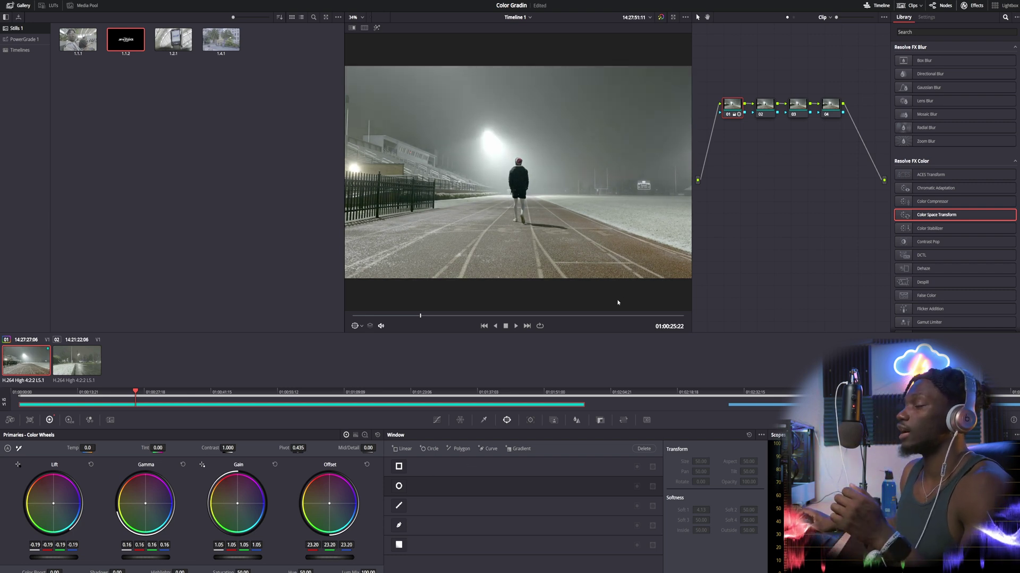
click(762, 108)
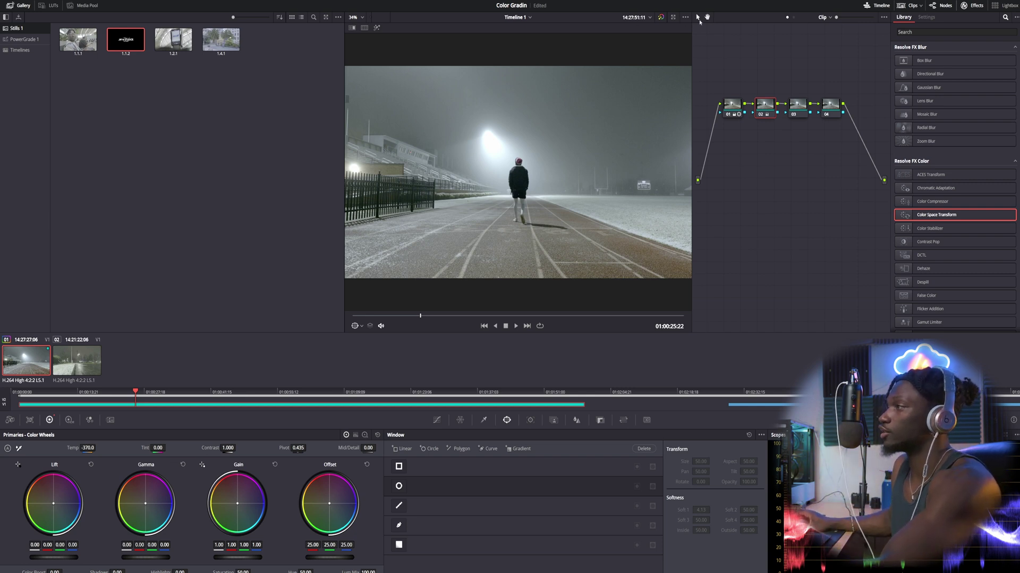
click(661, 17)
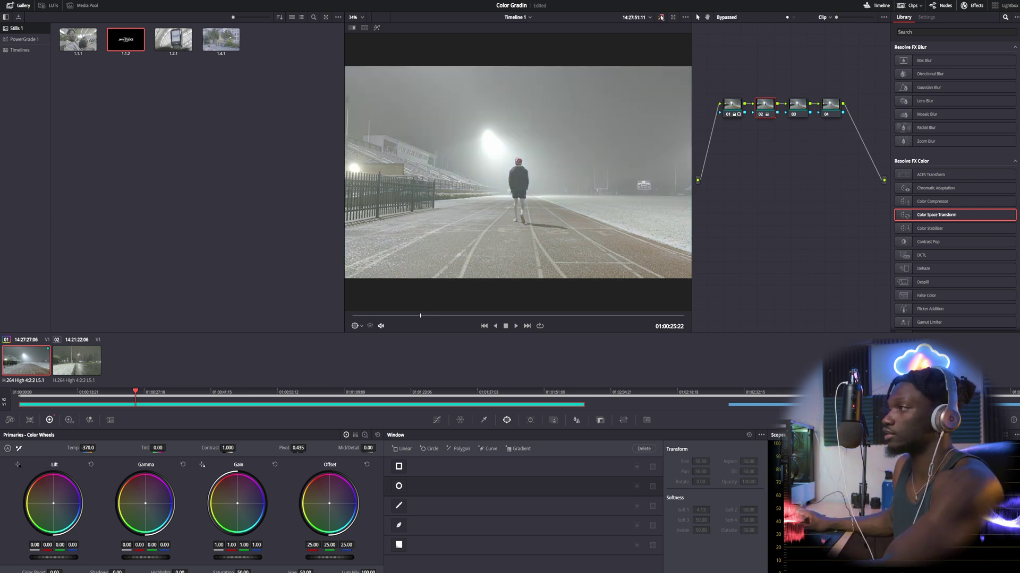
click(660, 17)
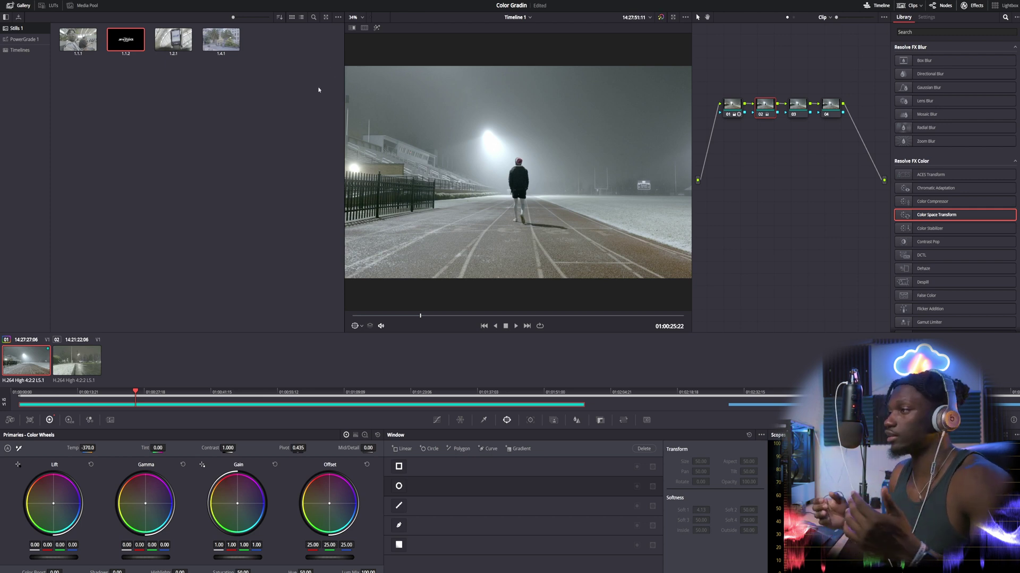
right_click(534, 158)
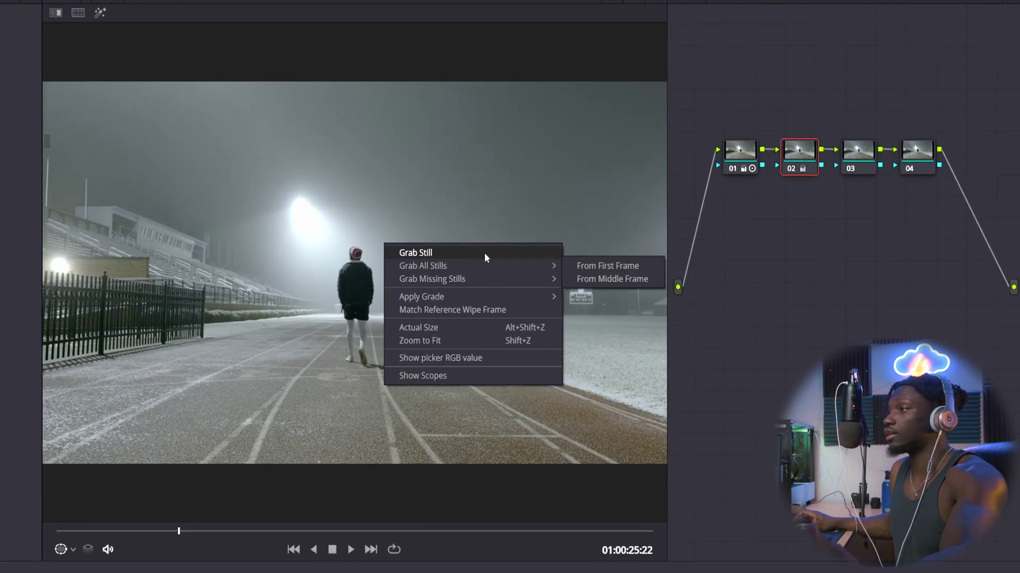
Grab a still of the stadium grade and file it in PowerGrade 1 as still 1.1.2.
click(485, 254)
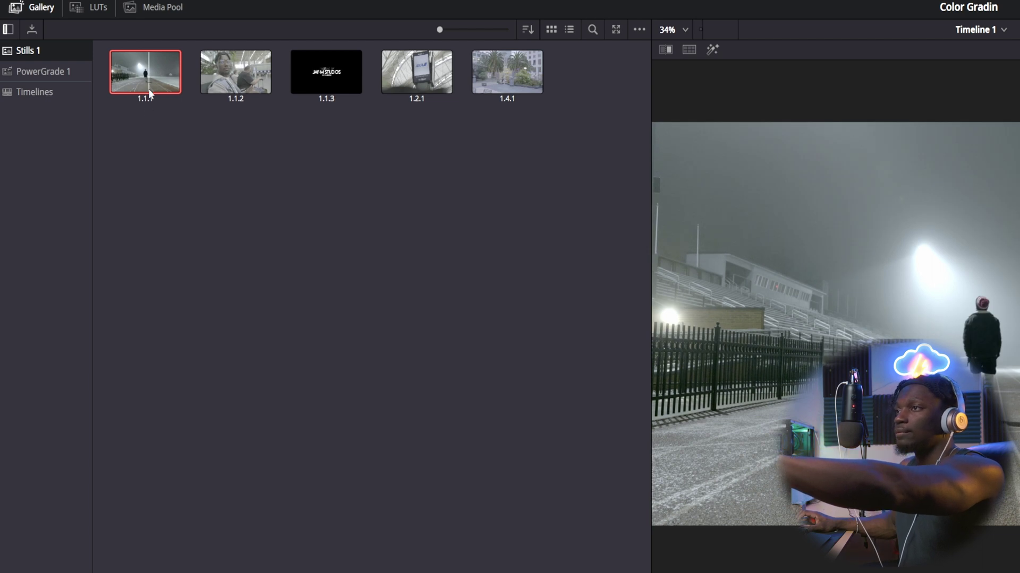
drag(158, 78, 68, 70)
click(68, 70)
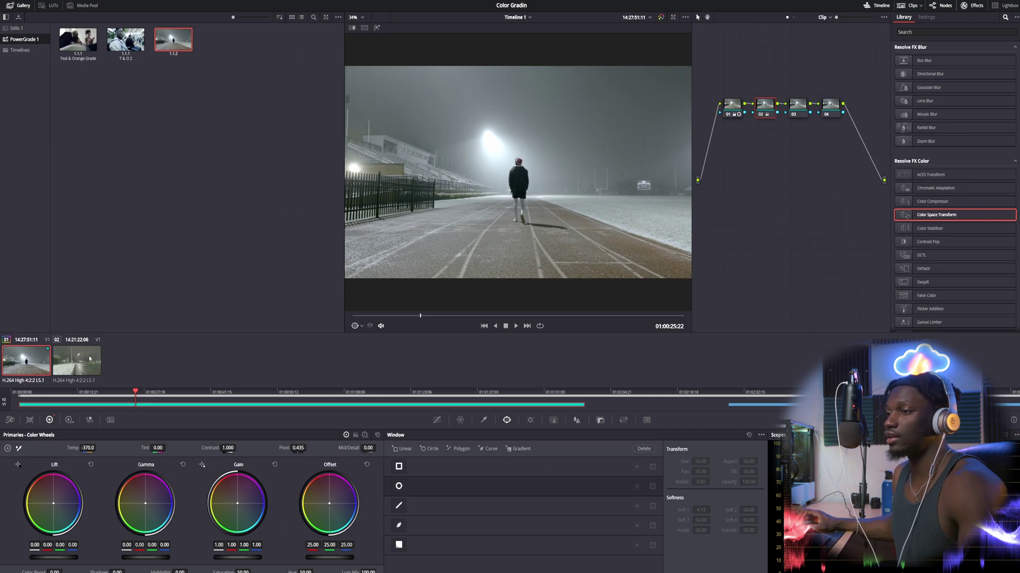
click(90, 359)
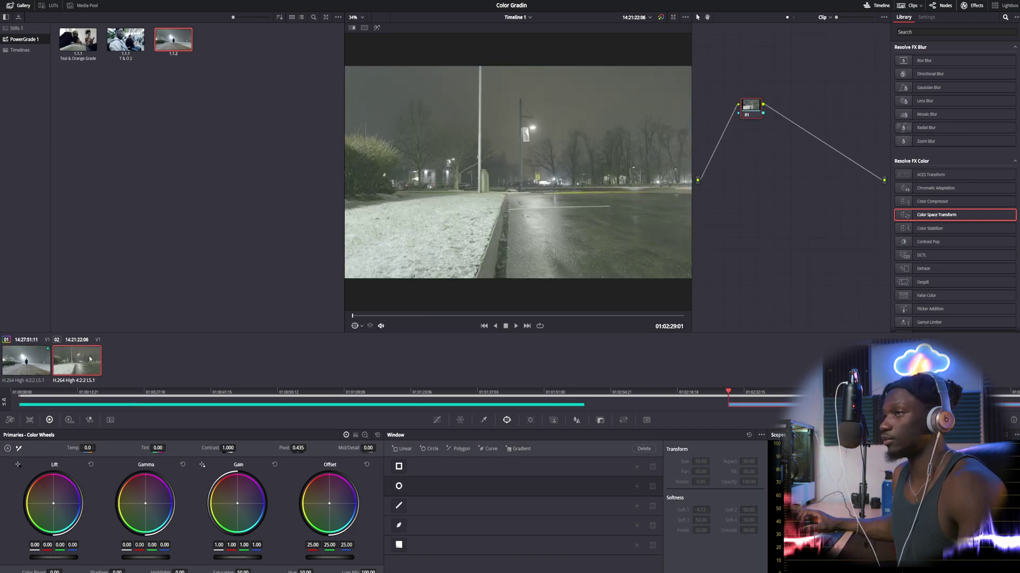
Apply still 1.1.2 to the snowy clip 02 and compare it with bypass at a later frame.
middle_click(182, 46)
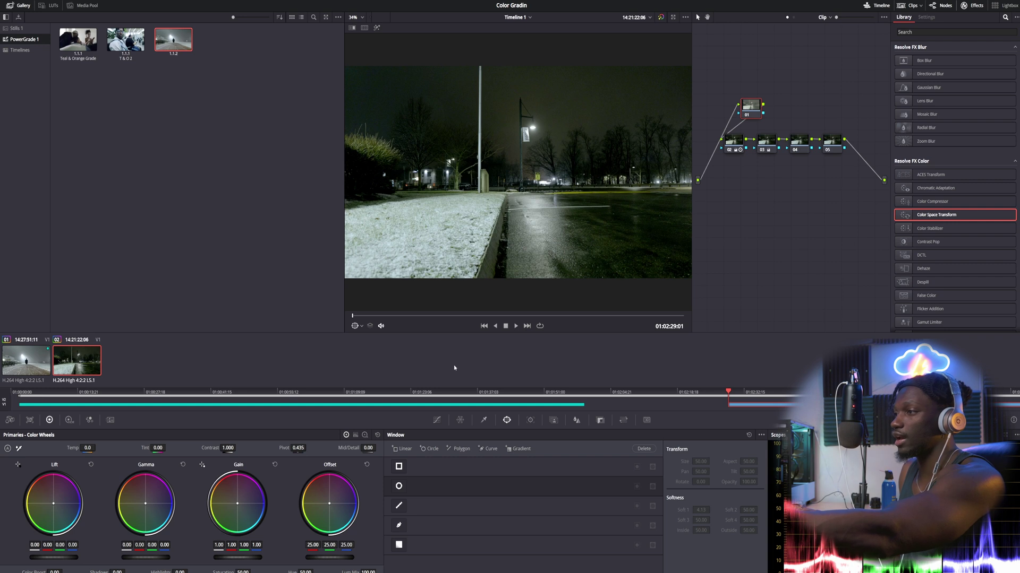
drag(488, 317, 492, 317)
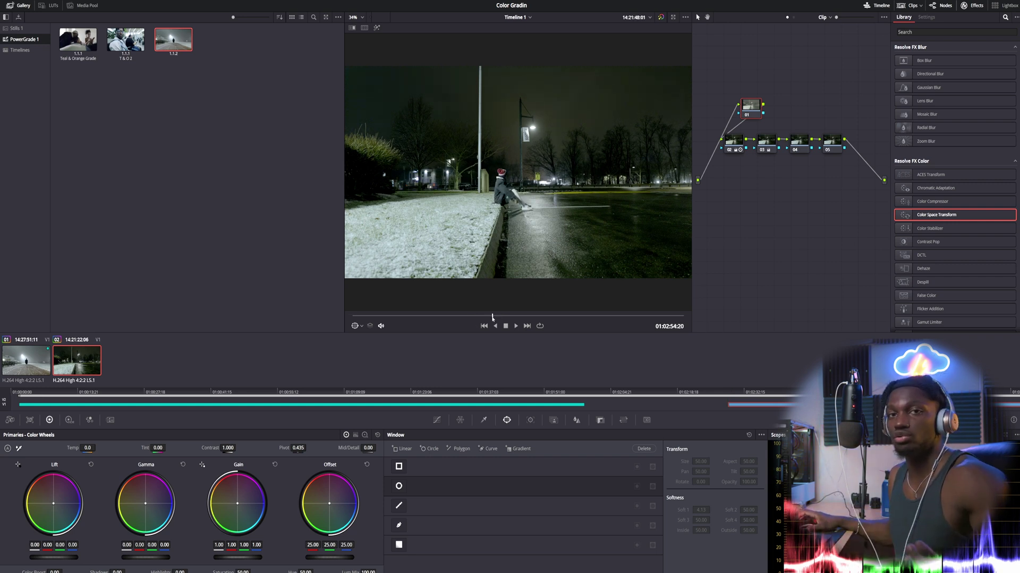
key(shift+d)
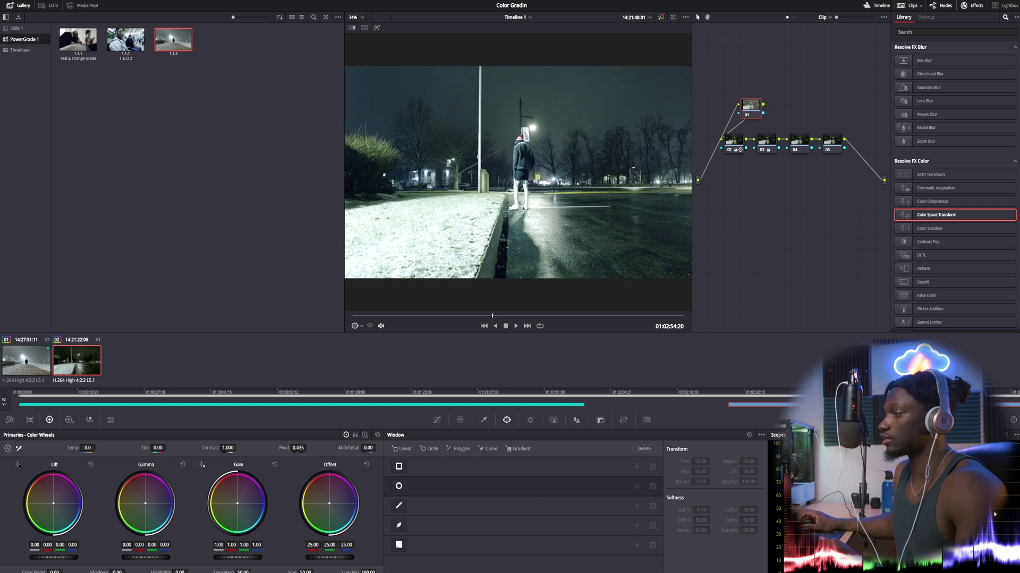
key(shift+d)
key(shift+1)
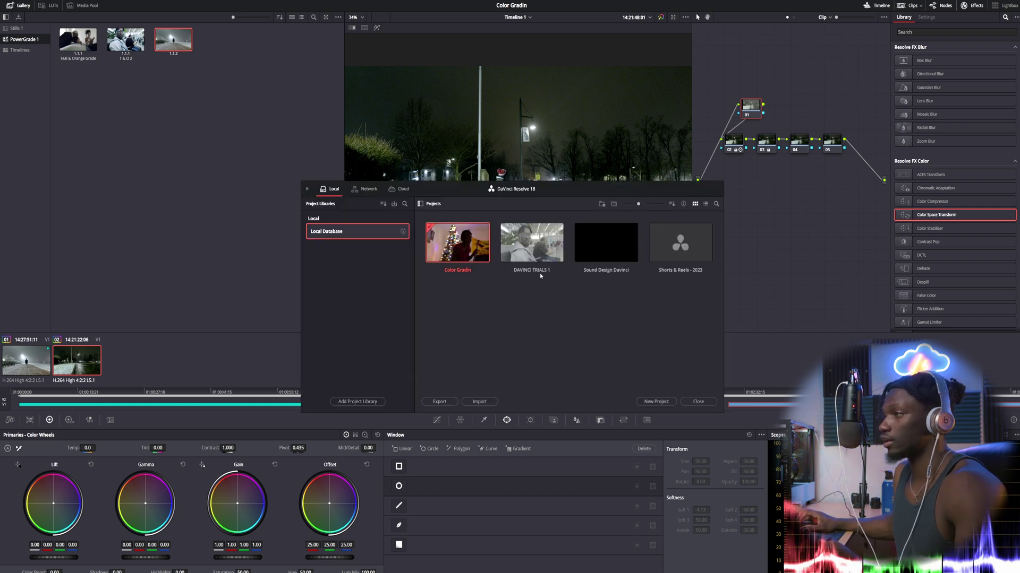
Open the DAVINCI TRIALS 1 project and select clip 04 on the Color page.
double_click(532, 254)
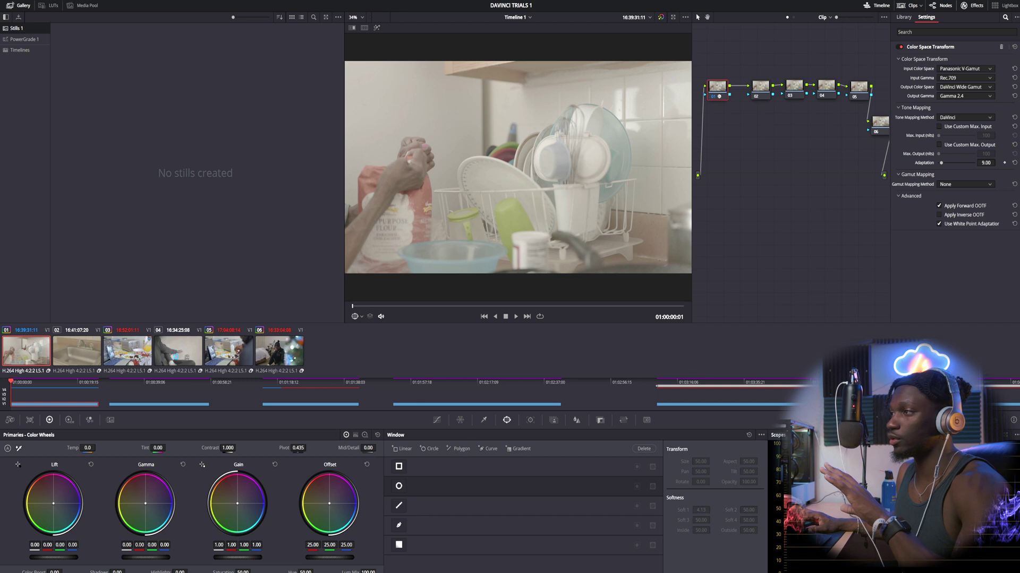
click(176, 356)
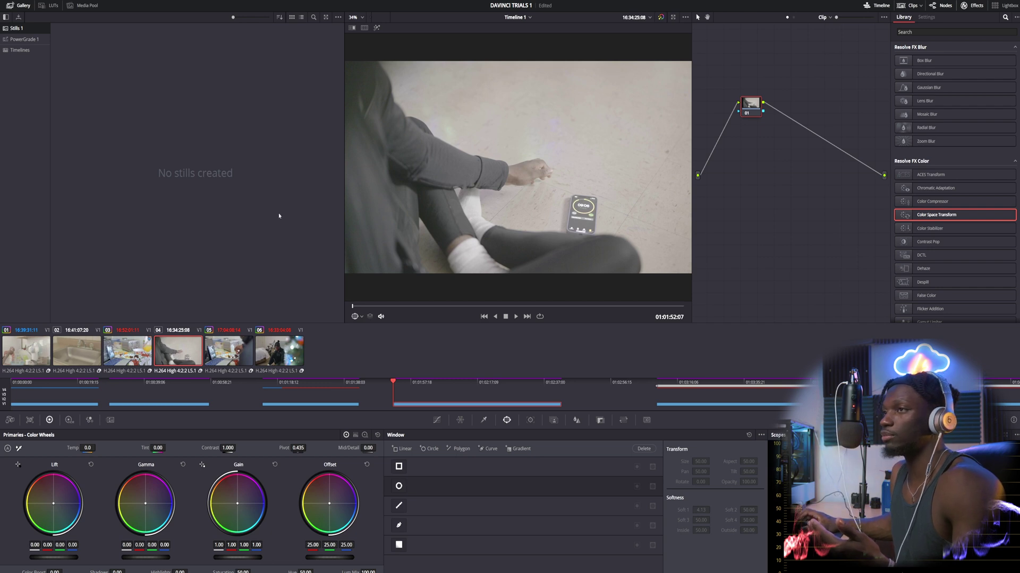
Apply PowerGrade still 1.1.2 to clip 04 and inspect its nodes 01 through 05.
click(24, 39)
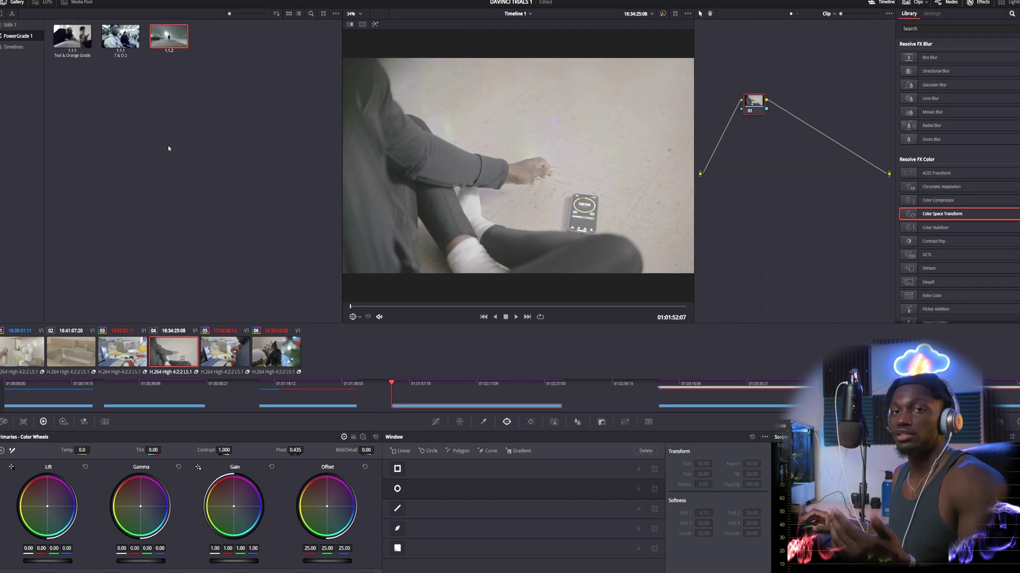
mouse_move(179, 45)
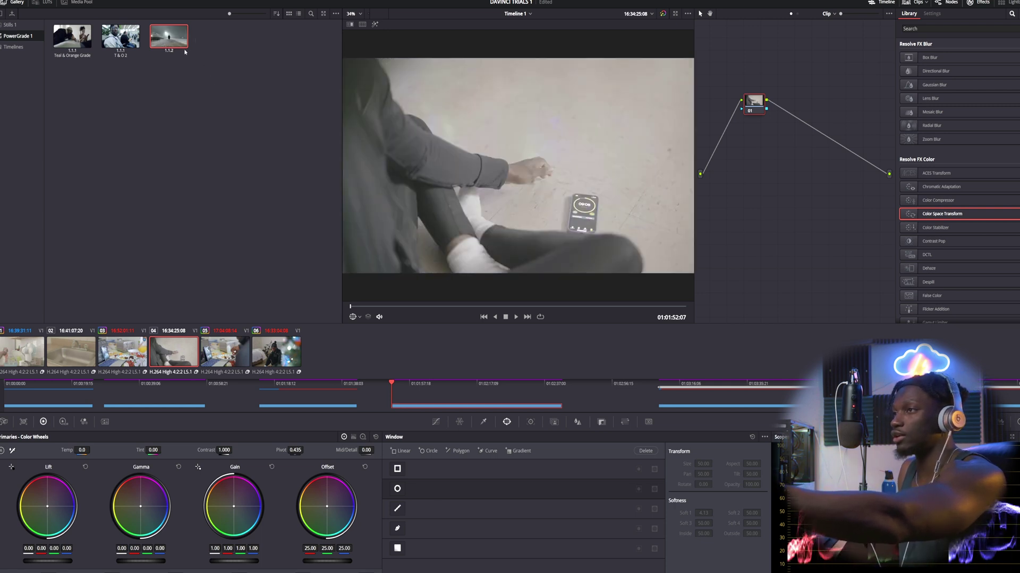
double_click(172, 38)
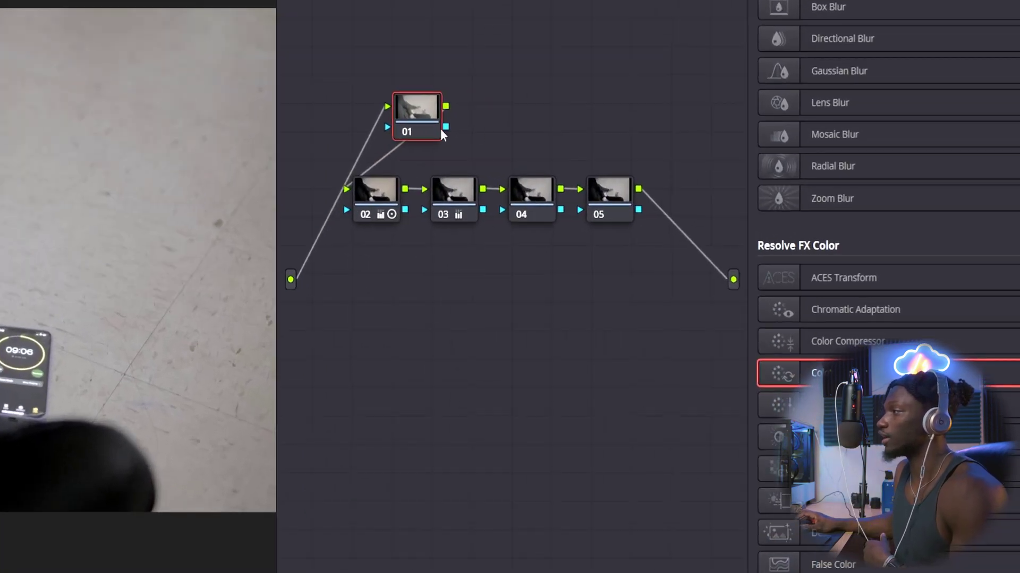
drag(441, 128, 409, 121)
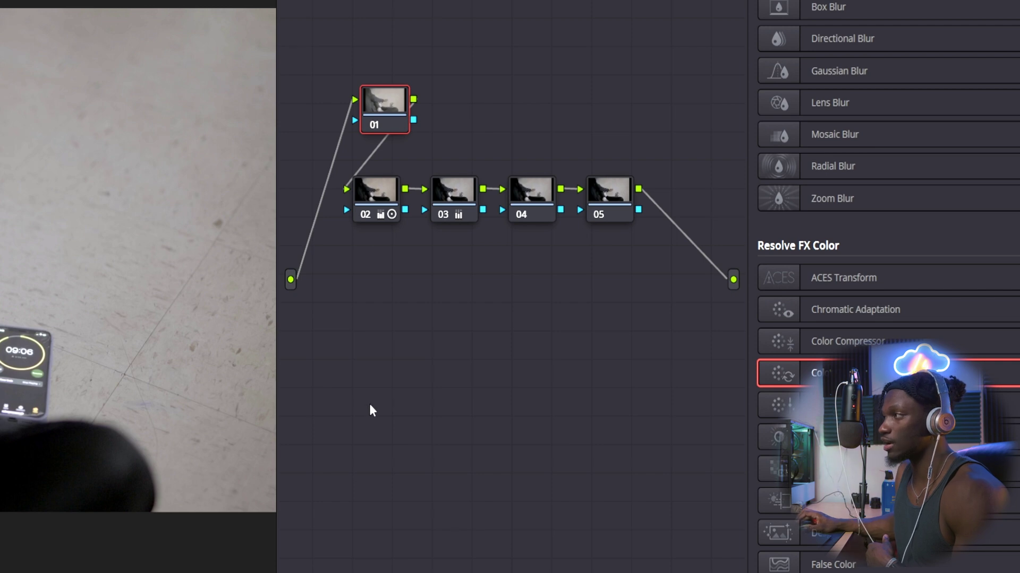
click(377, 201)
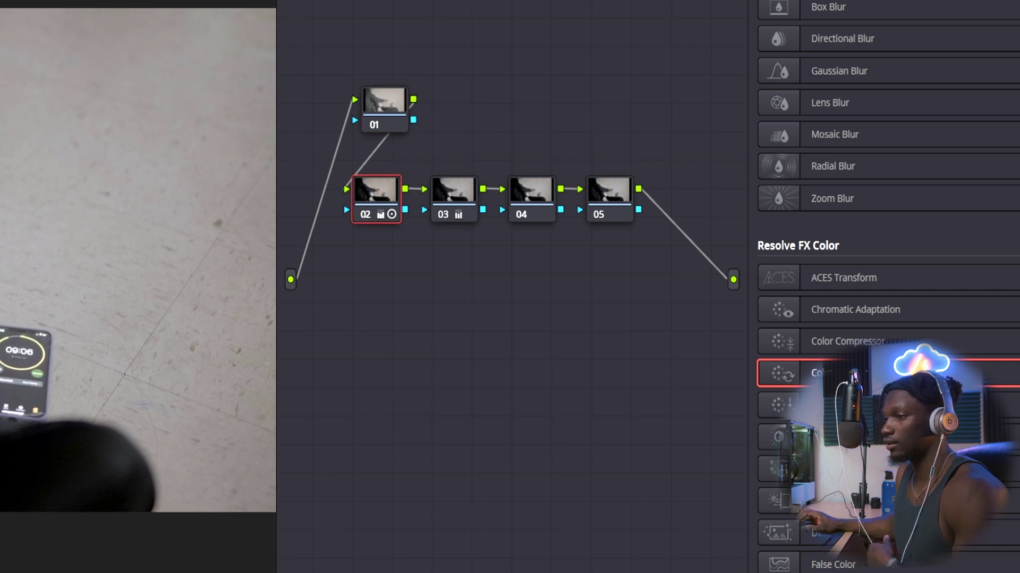
click(469, 189)
click(530, 192)
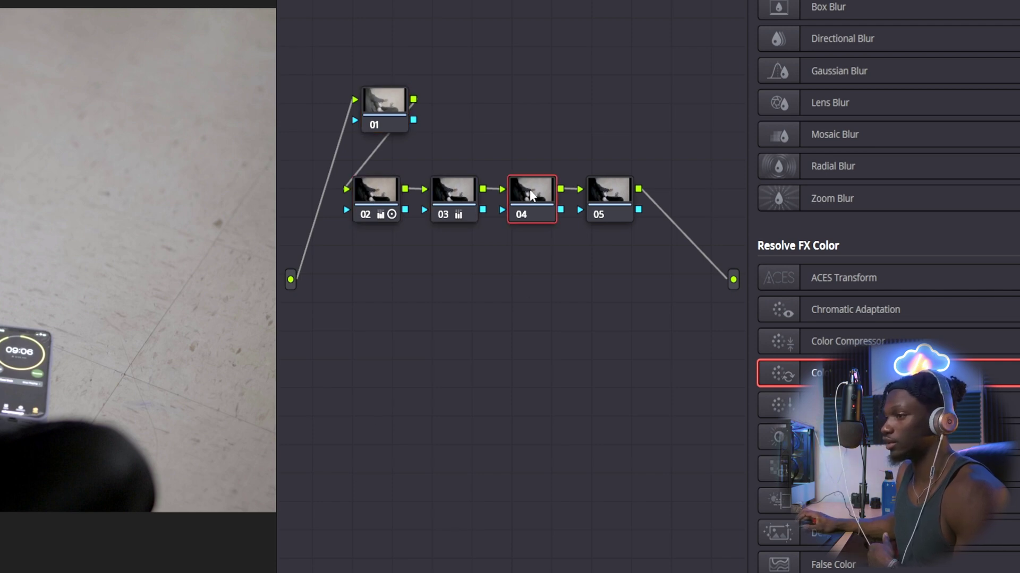
click(596, 194)
Reset all grades and nodes on clip 04, then reapply still 1.1.2.
click(362, 94)
click(375, 194)
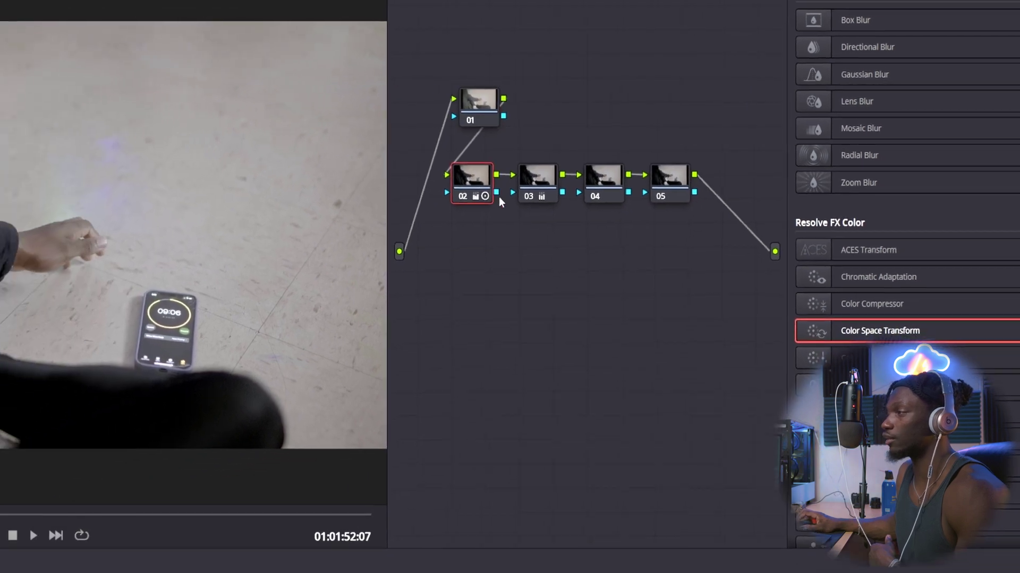
right_click(453, 61)
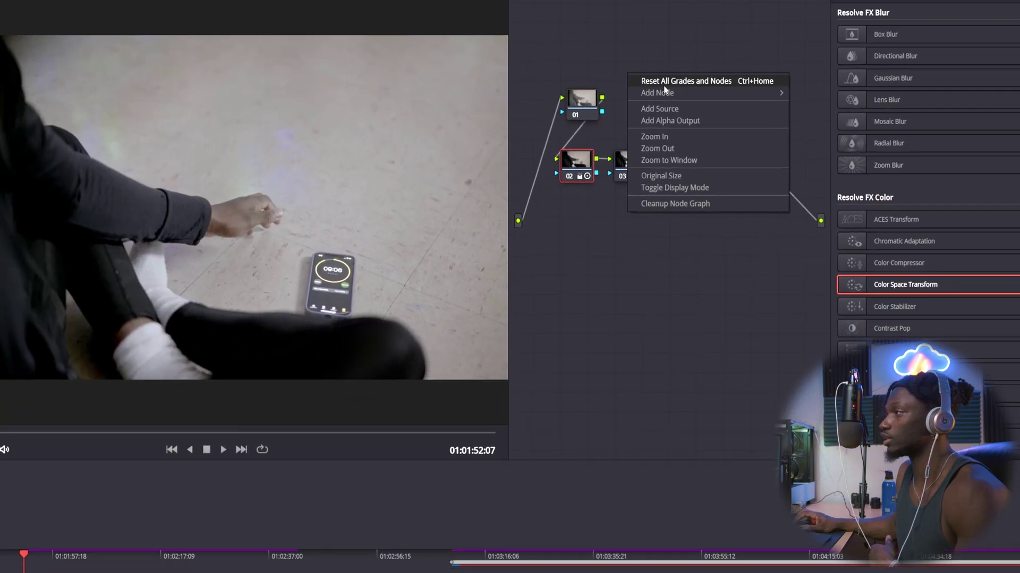
click(664, 84)
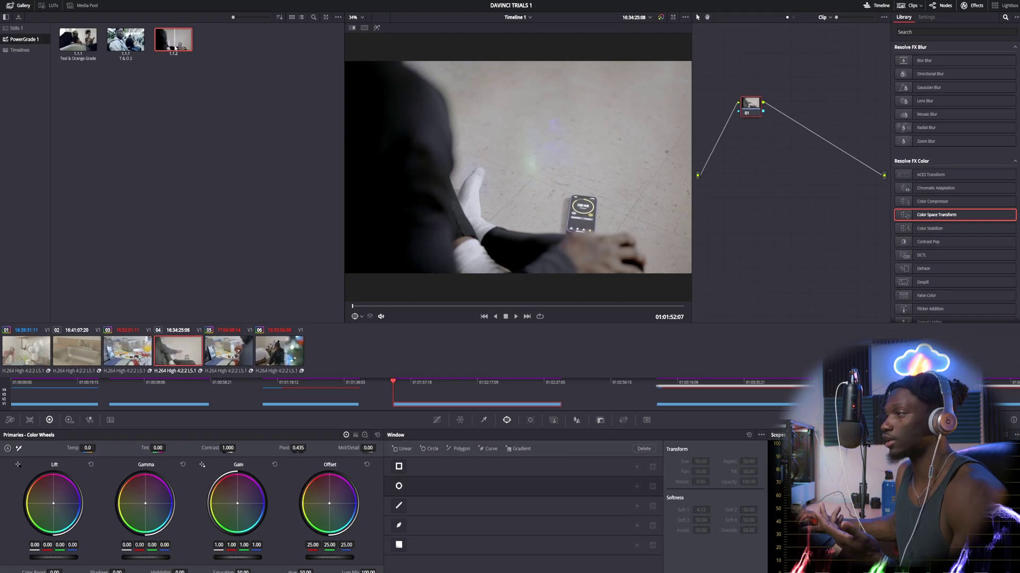
double_click(174, 43)
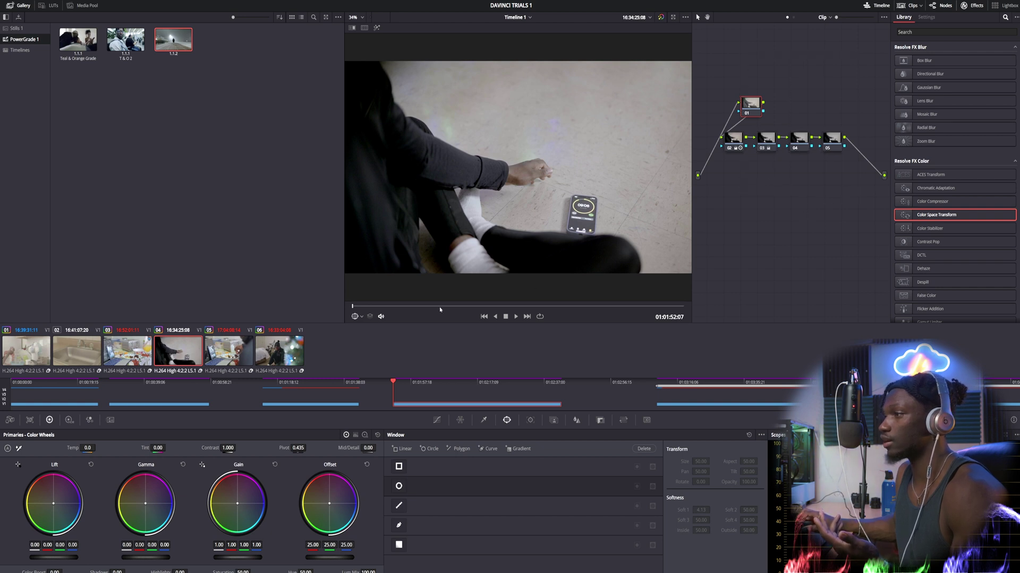
Check clip 04's 1.1.2 look at a later frame and nudge node 01 up and left.
click(509, 308)
click(521, 307)
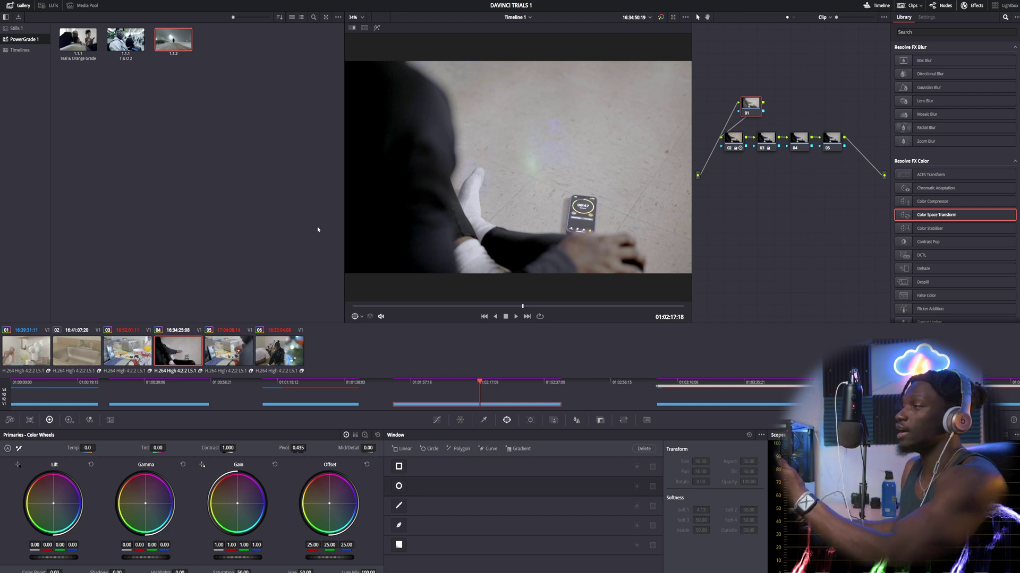
drag(750, 103, 736, 99)
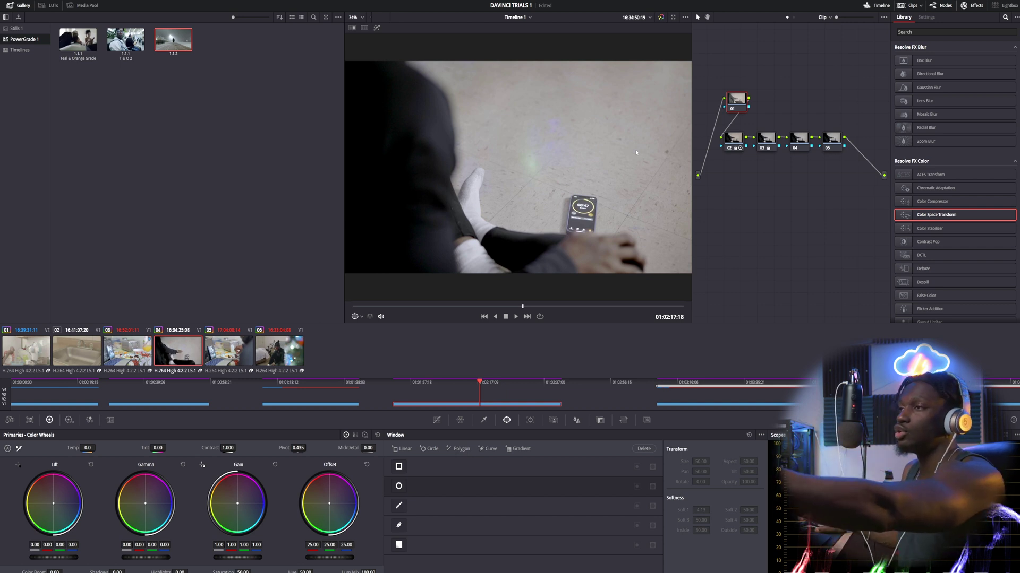
View still 1.1.2's options menu, then load clip 03 with its seven-node grade.
right_click(180, 42)
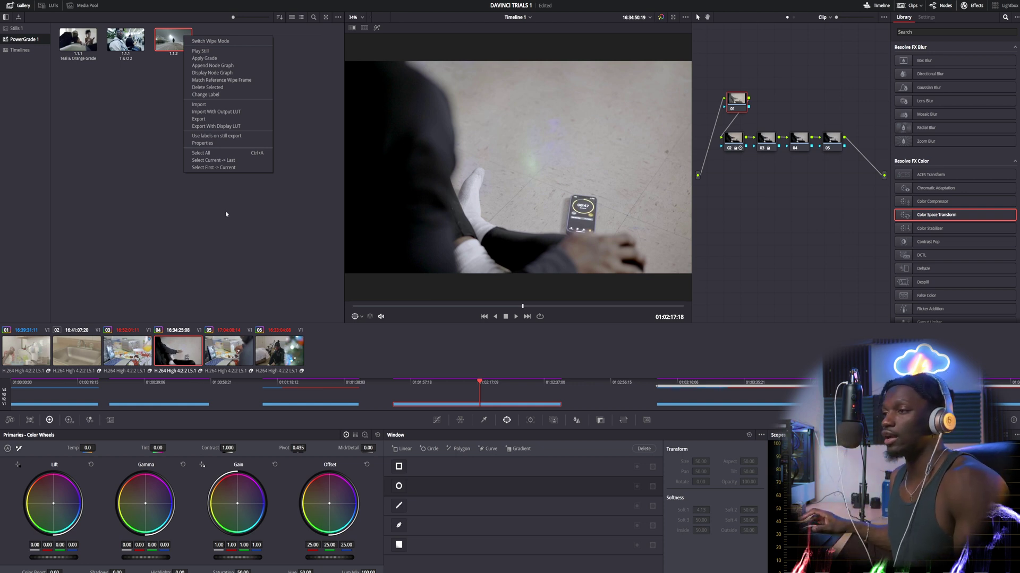
click(128, 351)
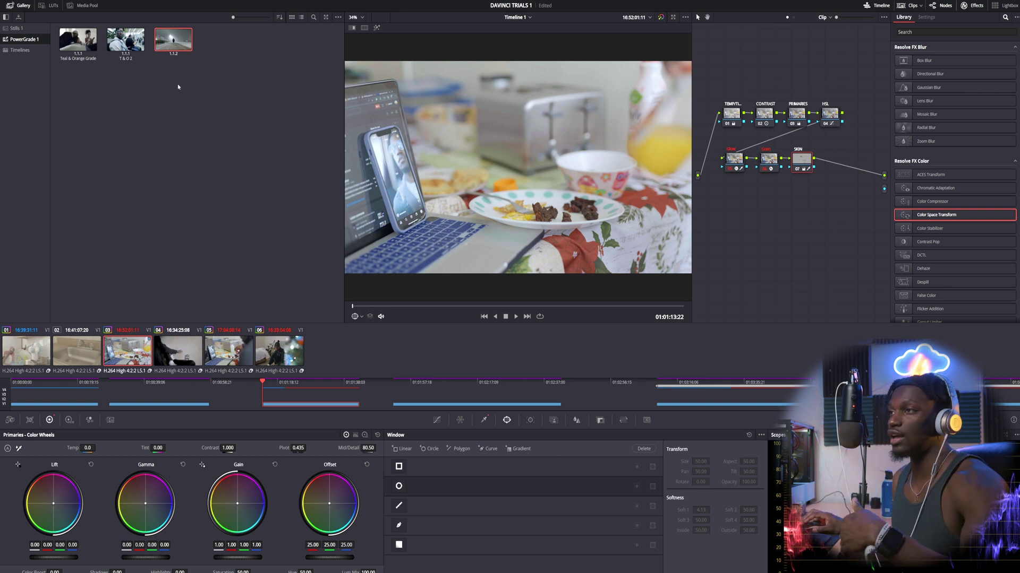
Reset clip 04 back to a single ungraded node.
key(Down)
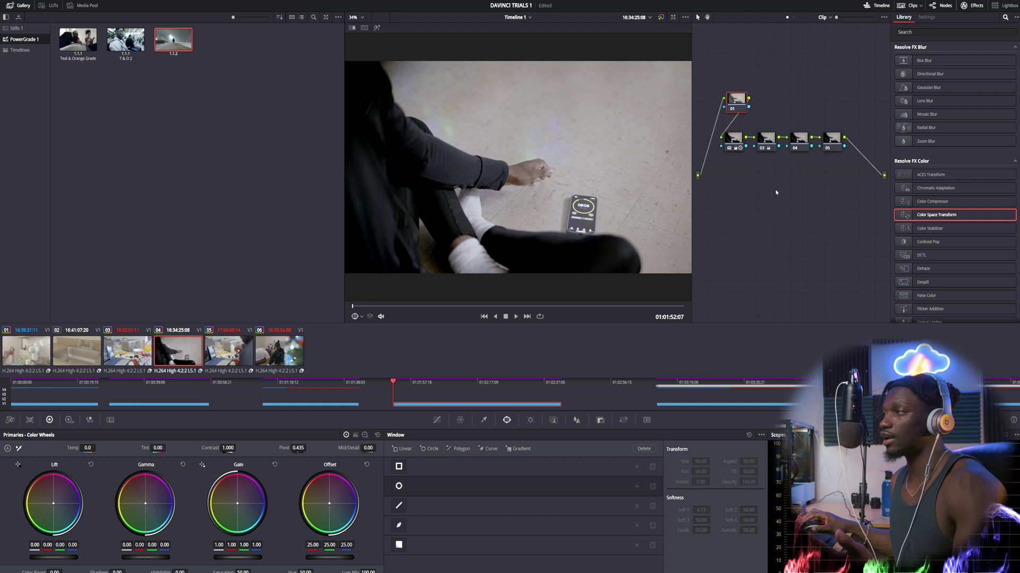
right_click(792, 81)
click(823, 87)
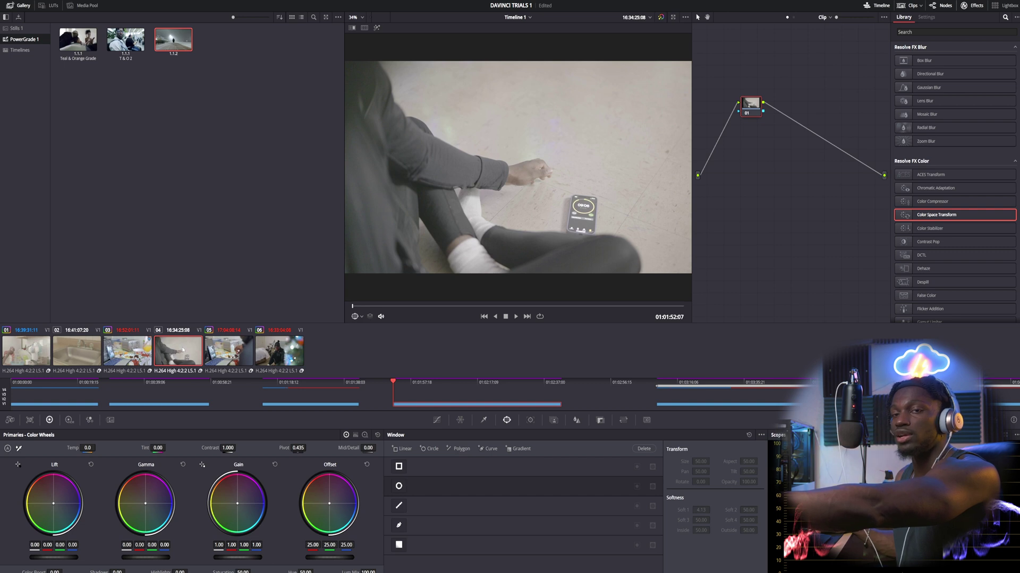
Copy clip 03's multi-node grade and paste it onto clip 04.
key(Up)
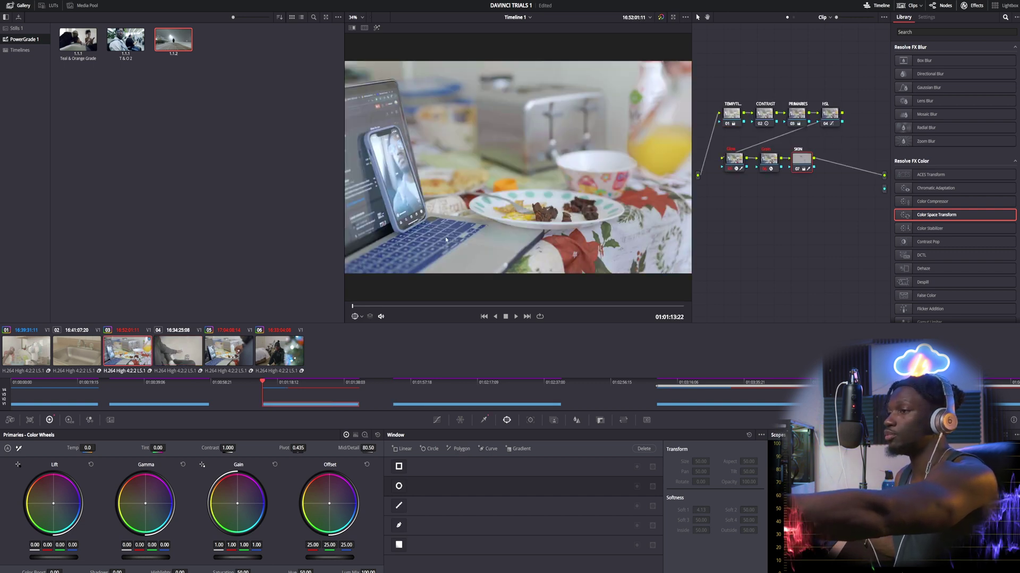
click(180, 349)
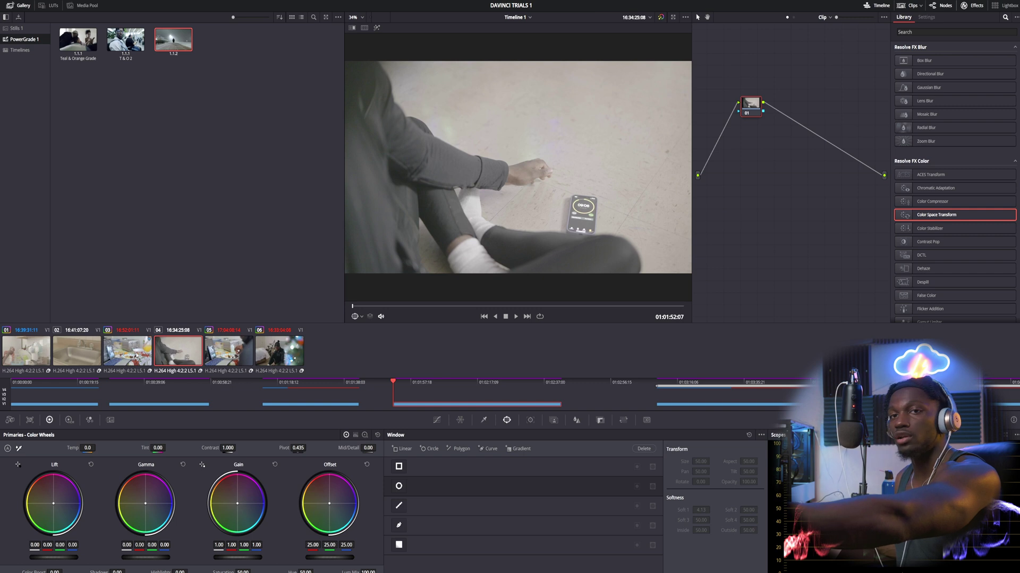
right_click(112, 342)
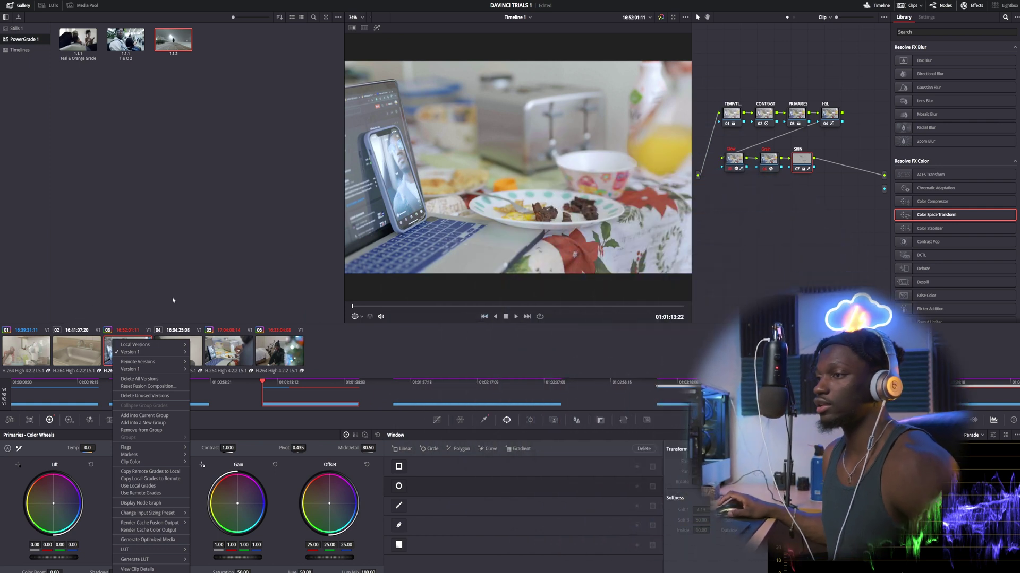
click(190, 303)
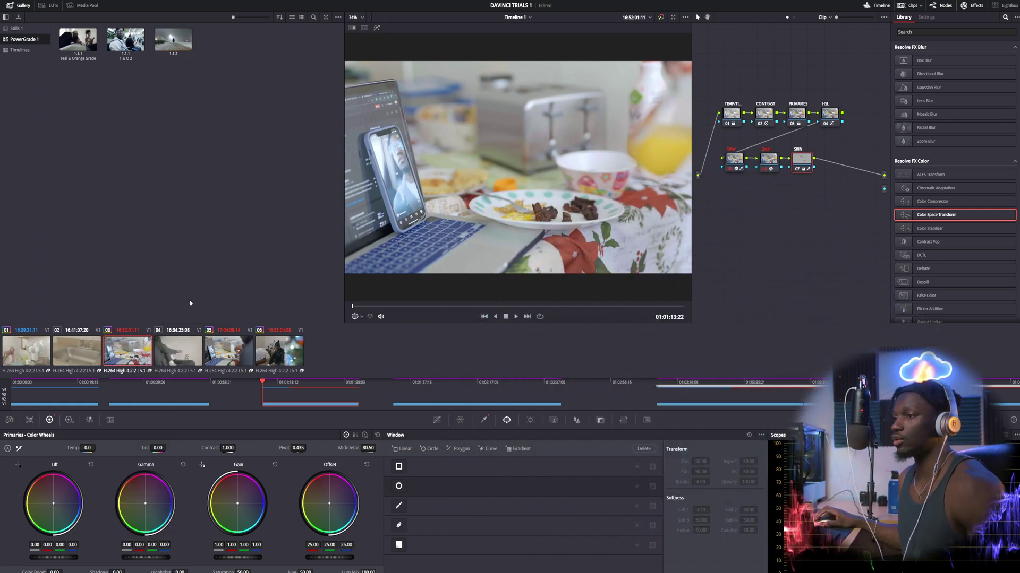
click(179, 355)
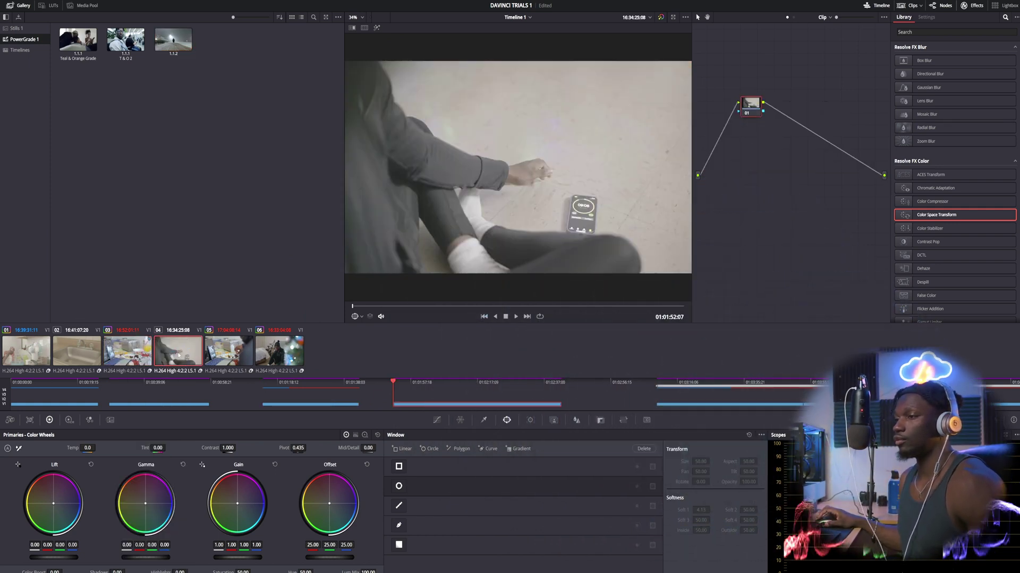
key(ctrl+v)
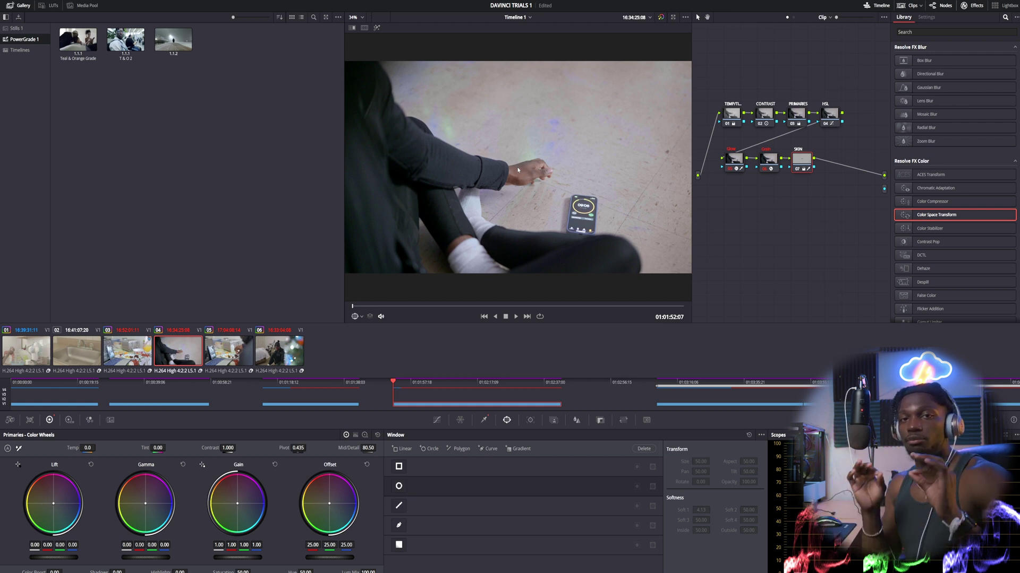
Bring up the context menu for still 1.1.2 in the PowerGrade 1 gallery.
right_click(180, 41)
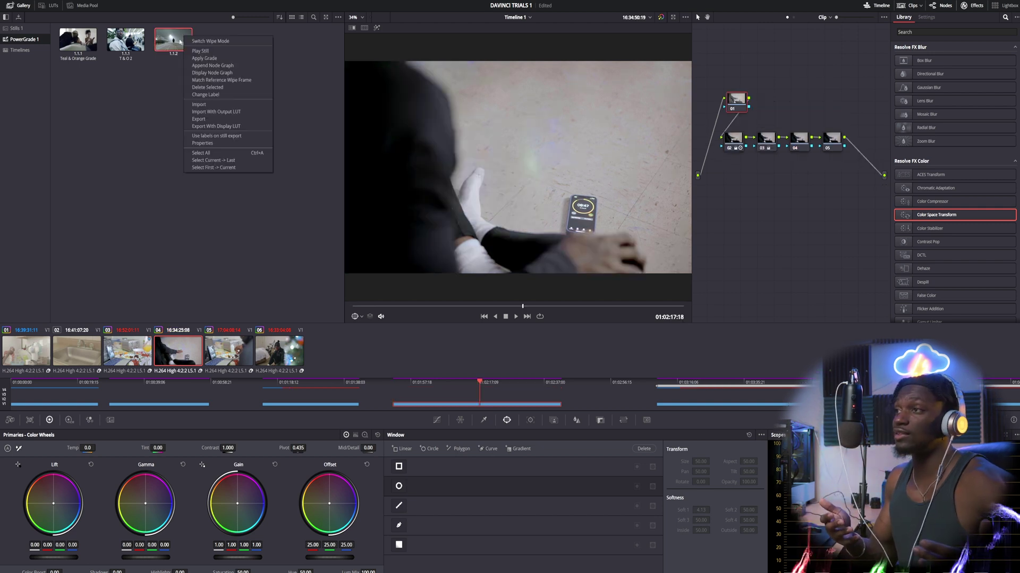